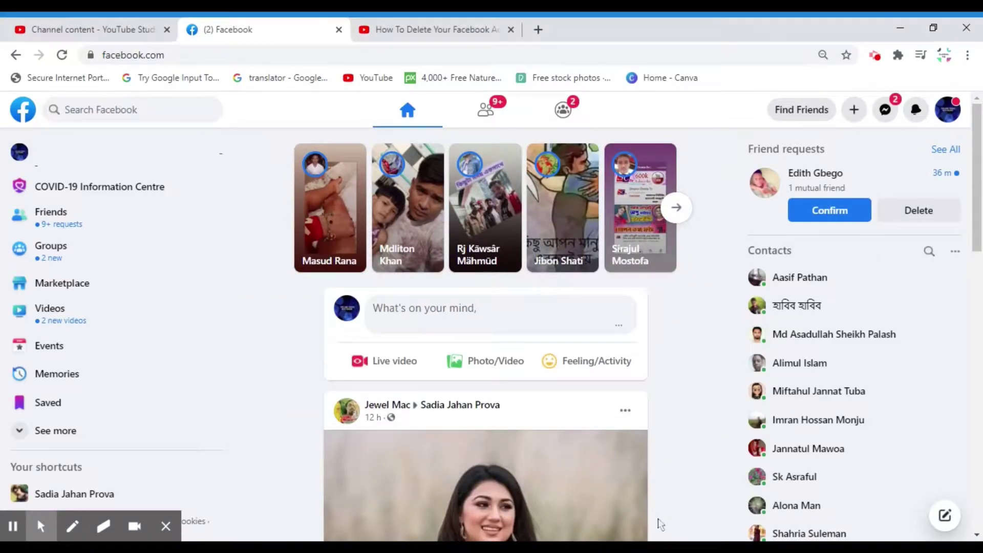
- Go to Settings & privacy from the account avatar menu
left_click(948, 109)
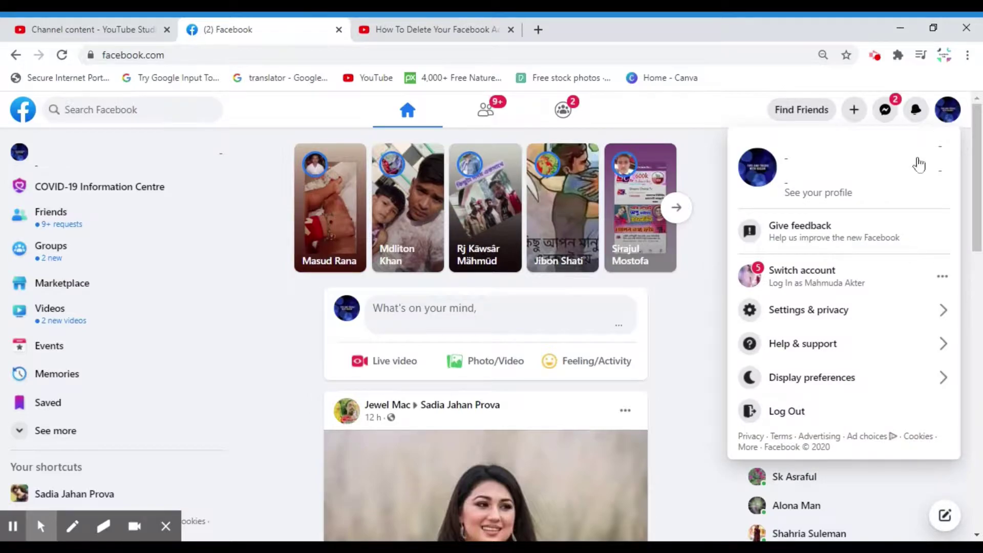
left_click(845, 314)
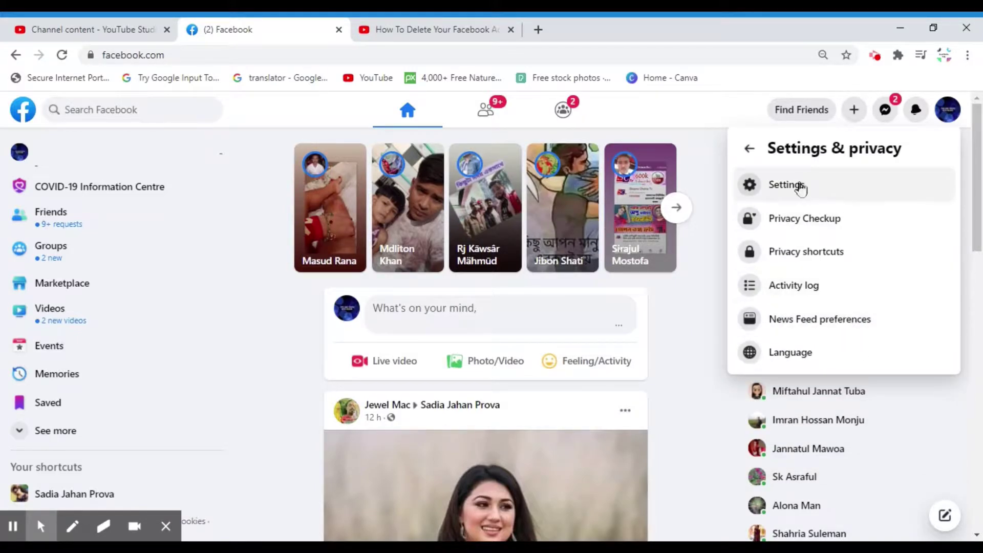
- Open Settings, then Your Facebook information, then Deactivation and deletion
left_click(801, 189)
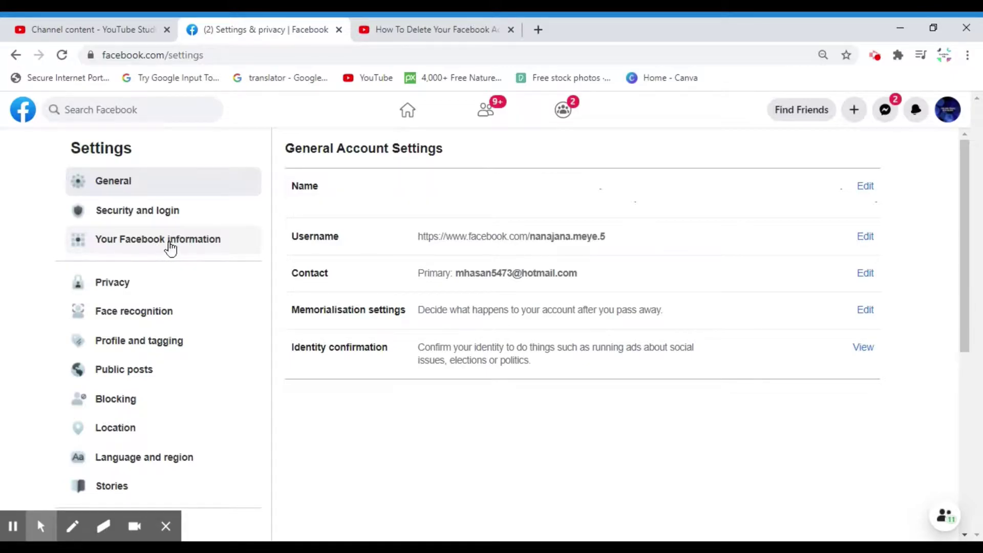
left_click(171, 243)
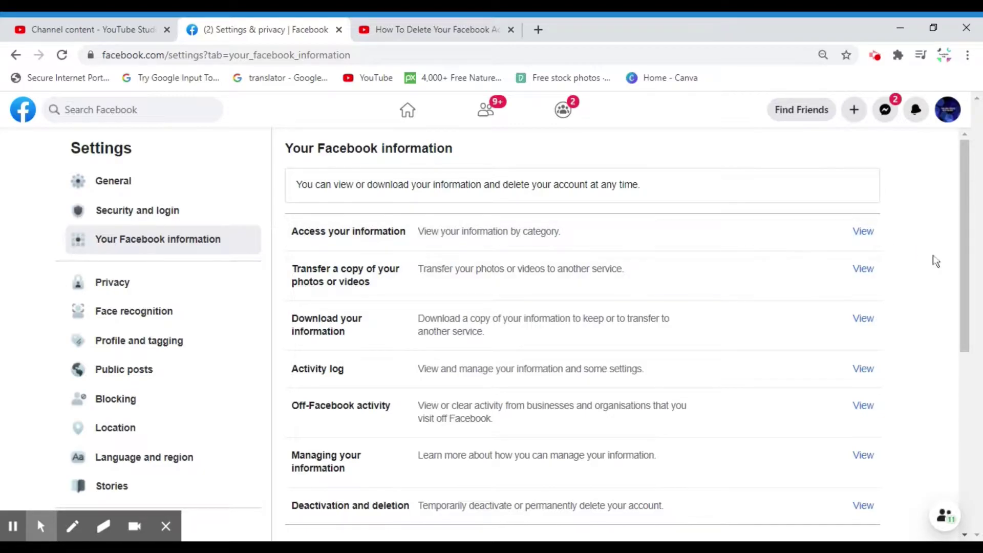
left_click_drag(965, 256, 966, 341)
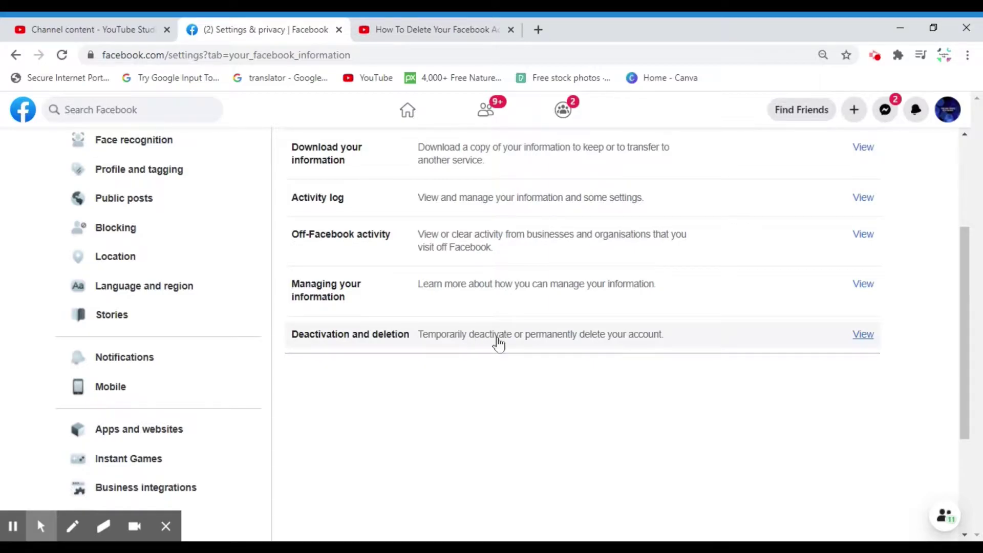
left_click(497, 340)
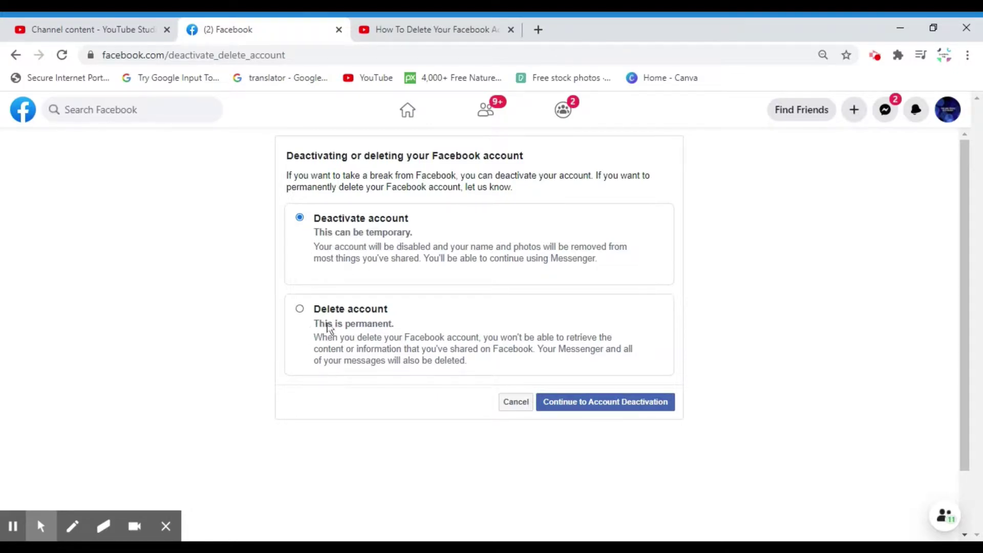
- Choose Delete account instead of deactivation and continue to account deletion
left_click(299, 310)
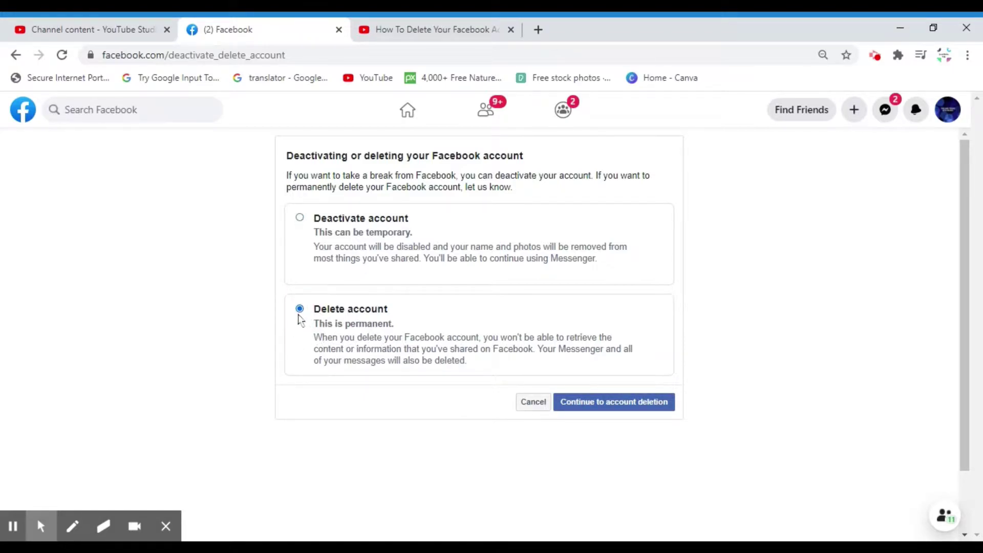
left_click(599, 407)
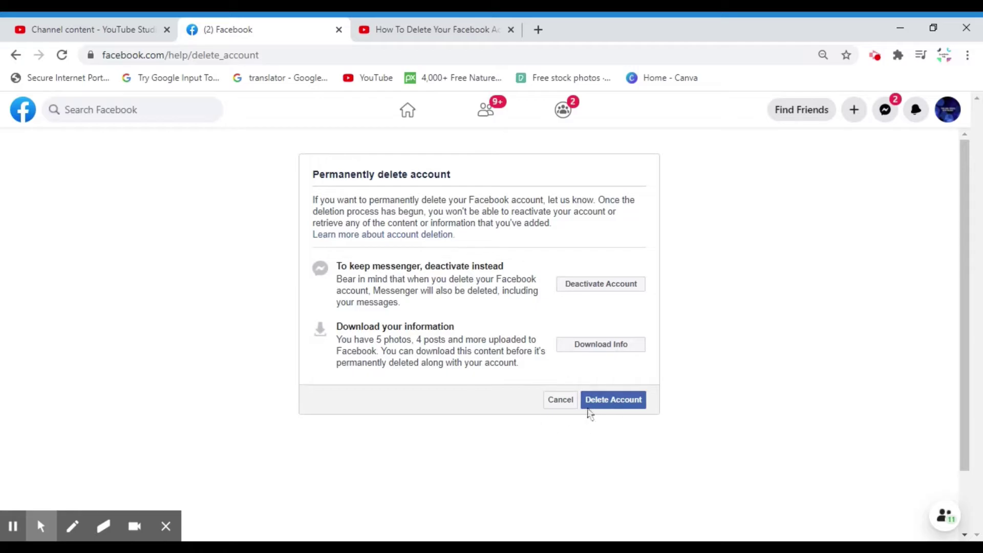
- Start Delete Account and confirm identity with the account password
left_click(613, 400)
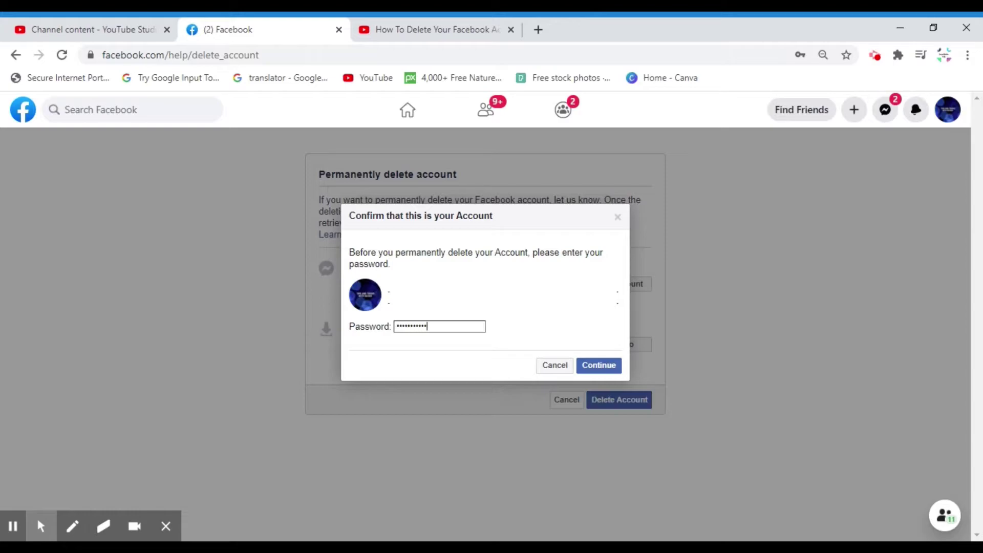
left_click(598, 365)
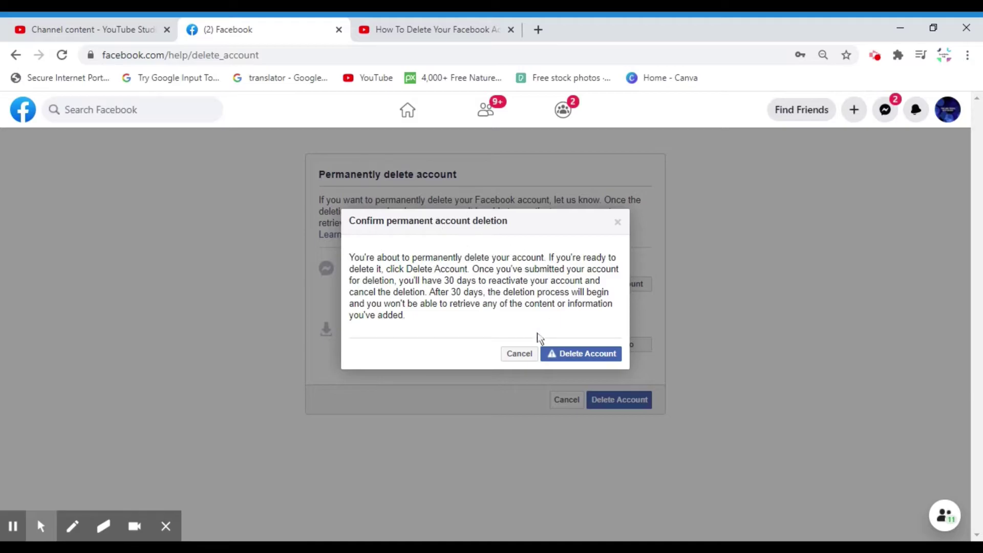
- Confirm permanent deletion in the Confirm permanent account deletion dialog
left_click(588, 353)
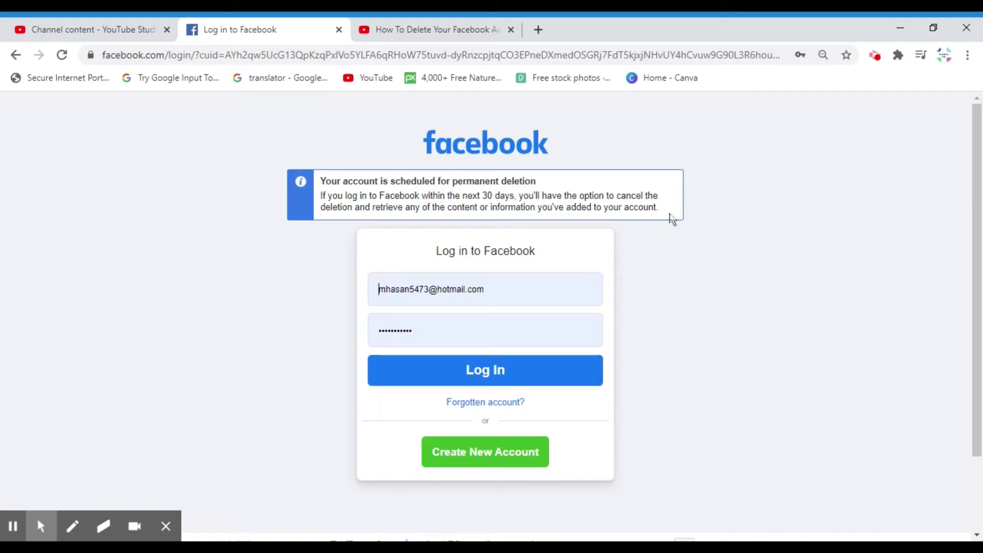
- Log back in and cancel the deletion scheduled for 18 Jan 2021
left_click(486, 377)
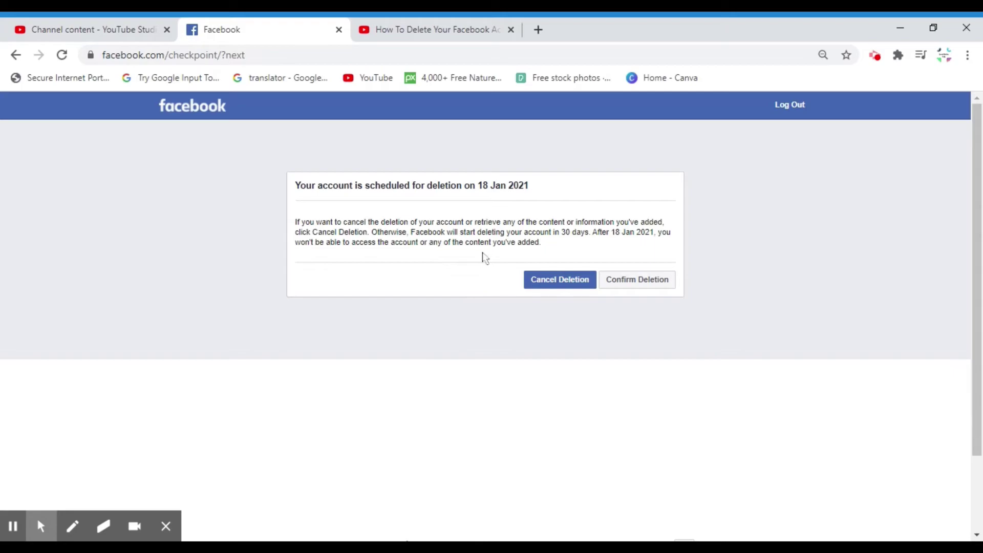
left_click(558, 283)
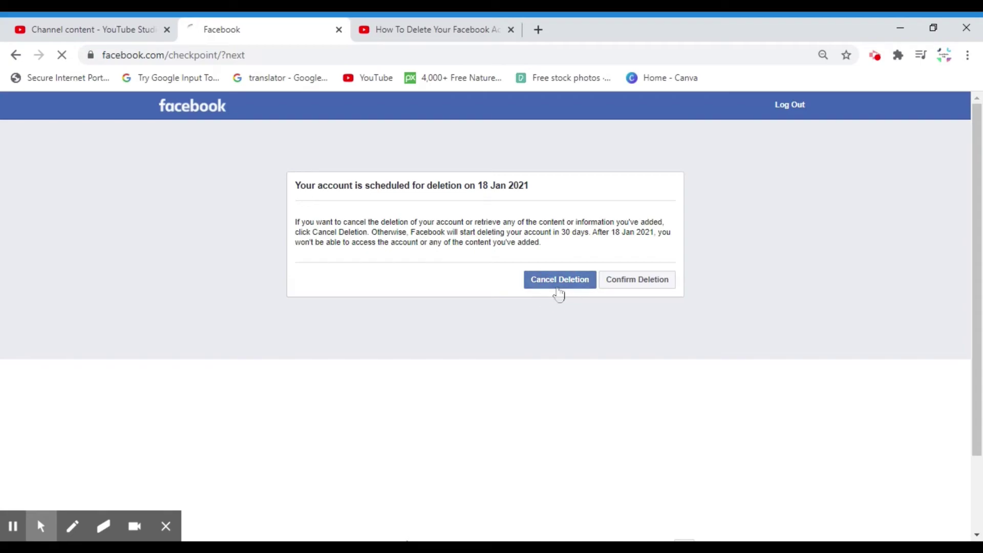